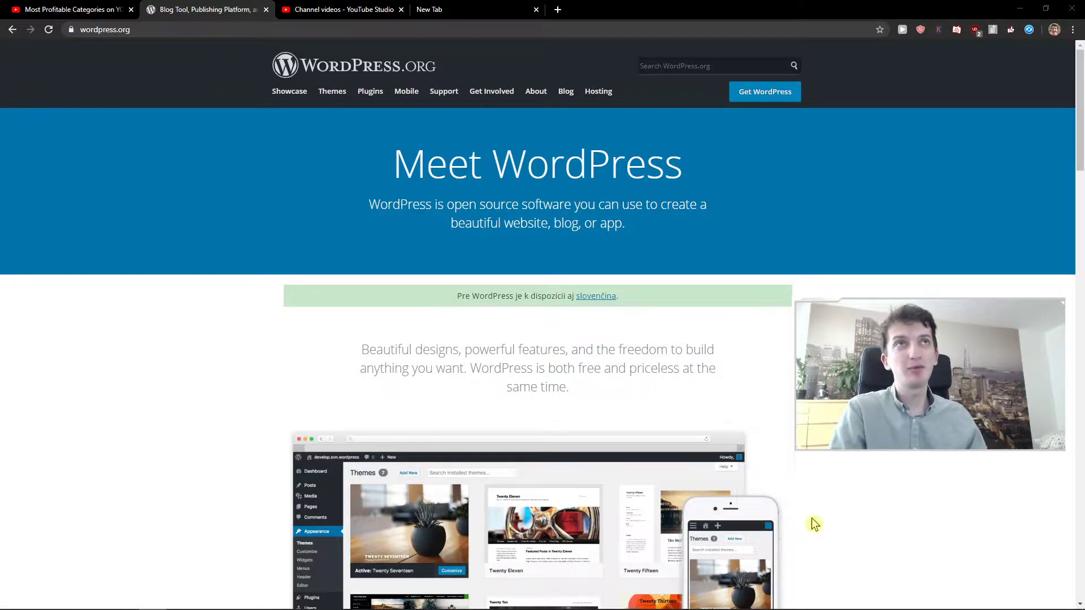
- Open the SiteGround link from the YouTube video's description in a new tab
left_click(111, 10)
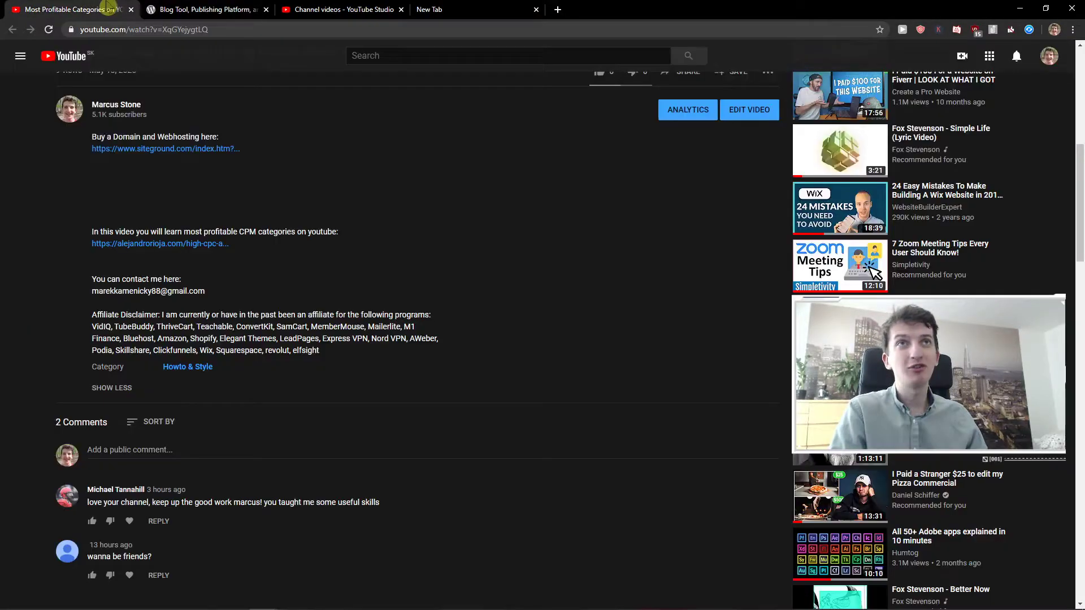
middle_click(169, 156)
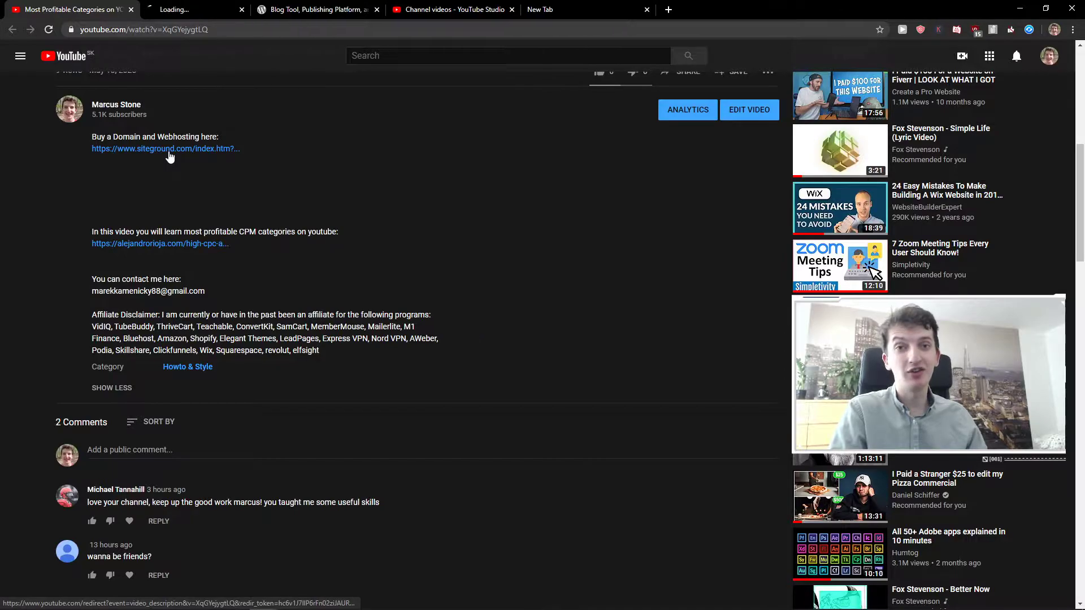
- Go to SiteGround's web hosting plans page
left_click(207, 10)
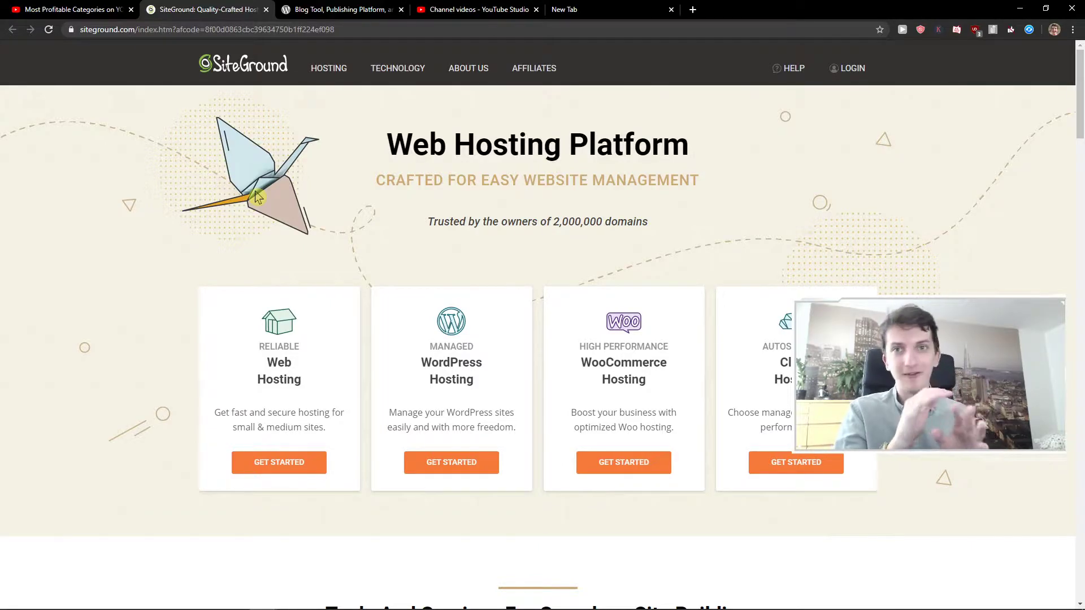
left_click(272, 469)
middle_click(398, 294)
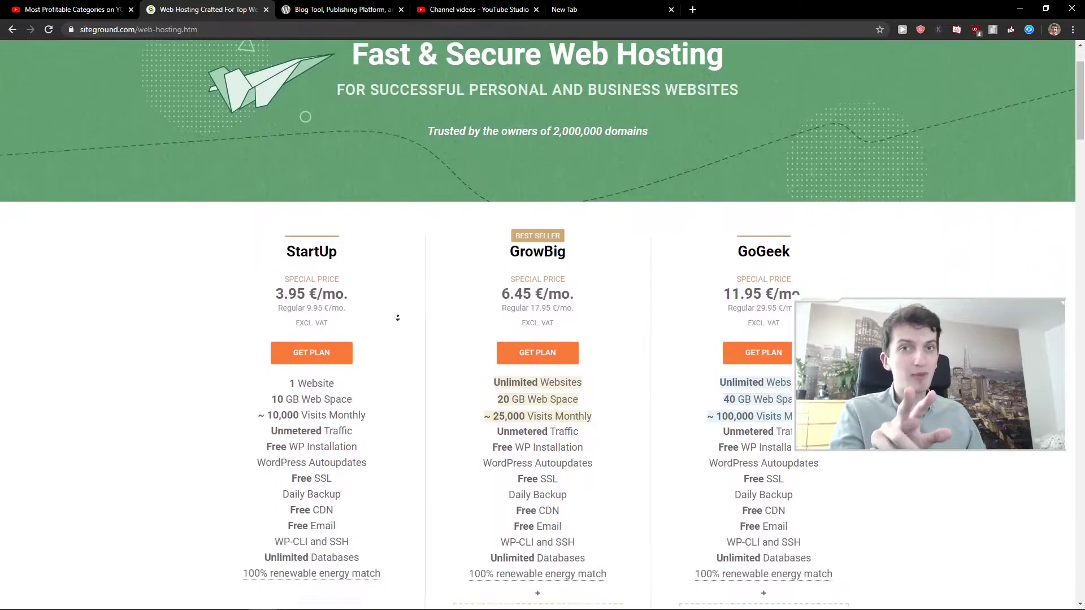
middle_click(401, 322)
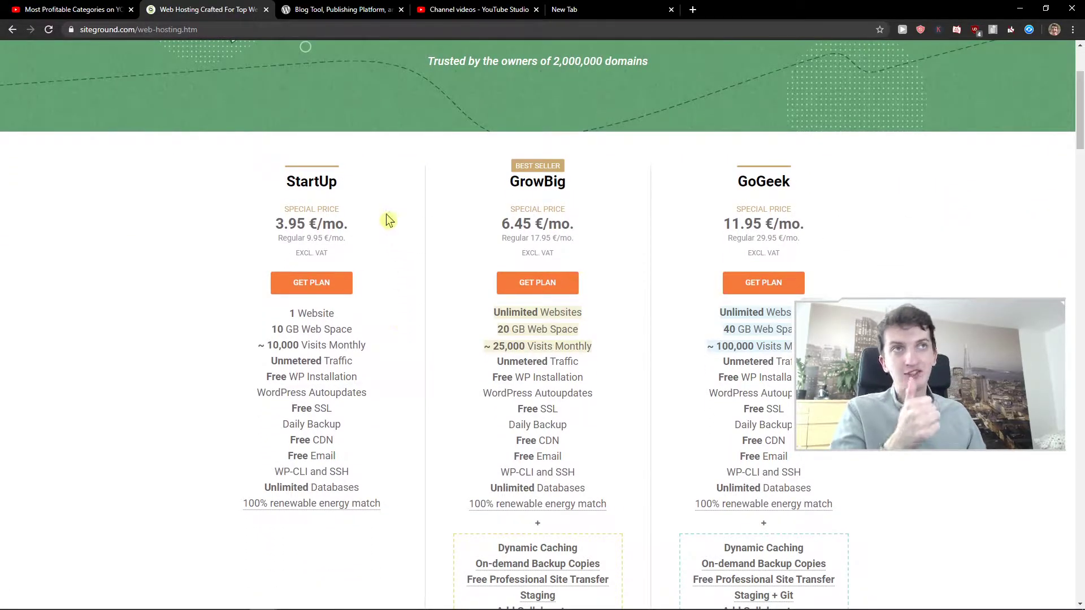
- Compare plans: StartUp's 3.95 €/mo price and monthly visits, GrowBig's 20 GB web space
left_click_drag(362, 227, 235, 226)
left_click(238, 225)
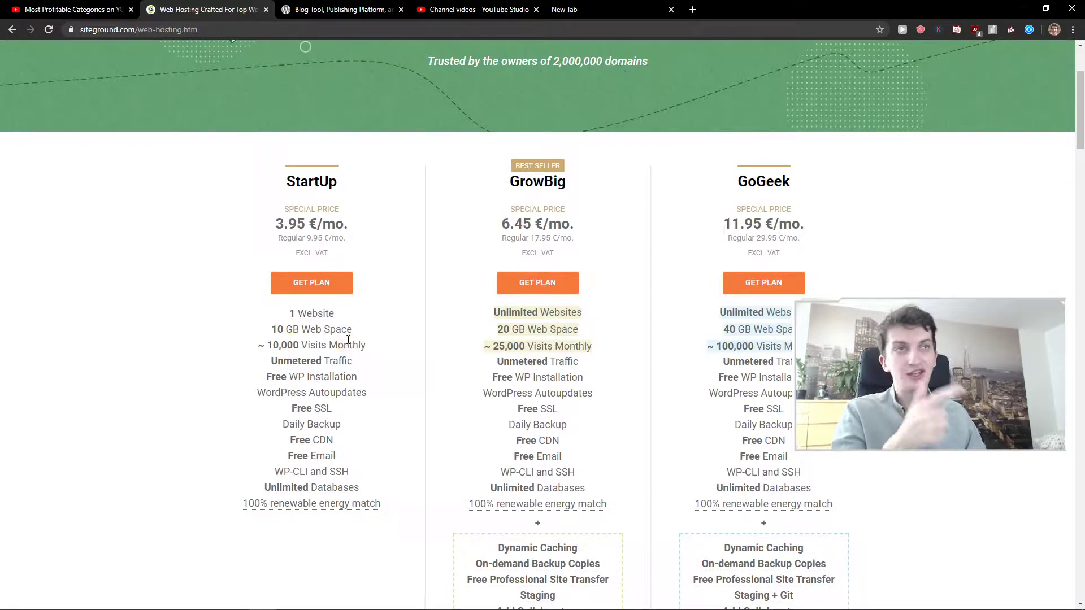
left_click_drag(331, 344, 292, 345)
left_click(292, 346)
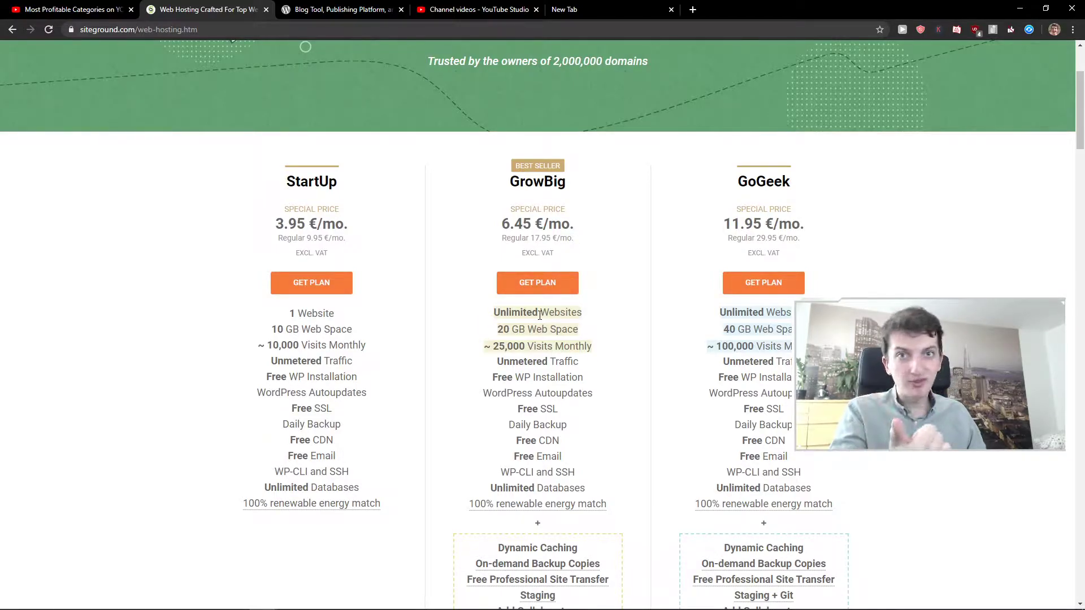
left_click_drag(487, 333, 600, 337)
left_click(602, 339)
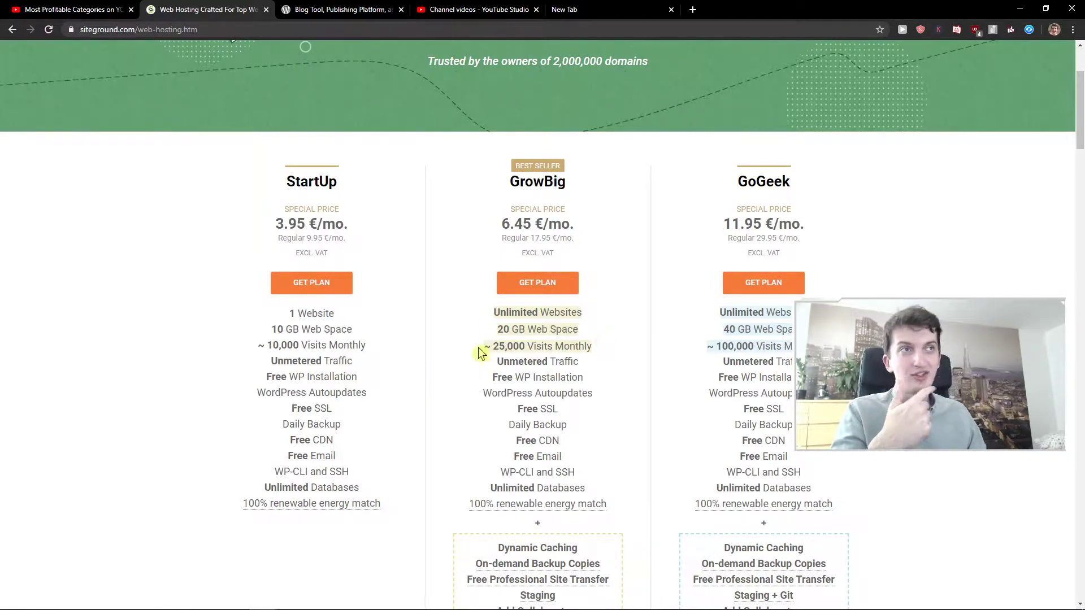
scroll(591, 331, "down", 1)
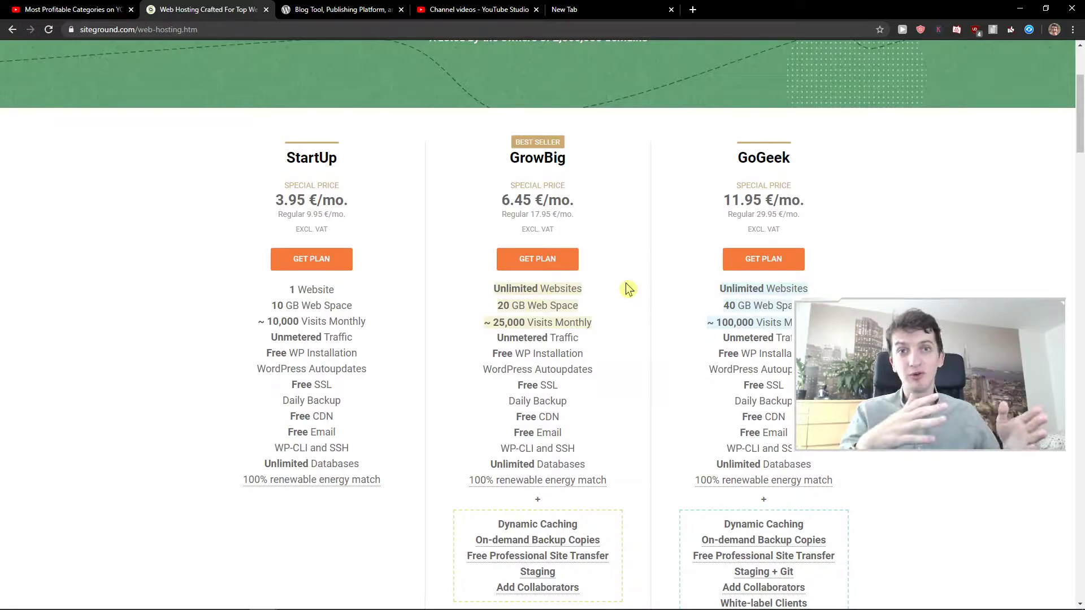
- Order GrowBig, change the new domain's extension to .com, and proceed to review
left_click(539, 270)
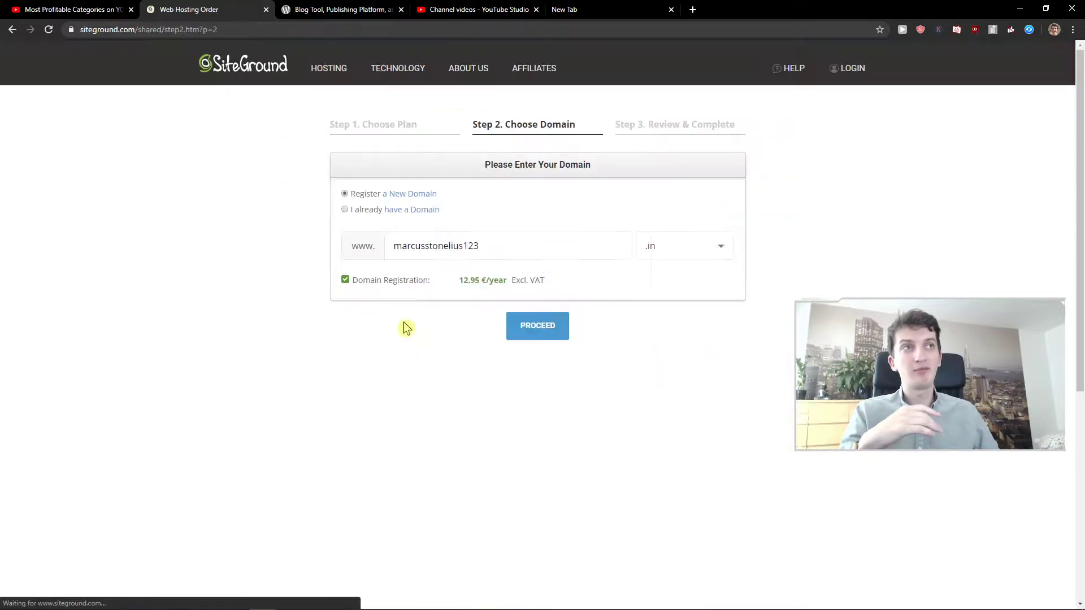
left_click(255, 230)
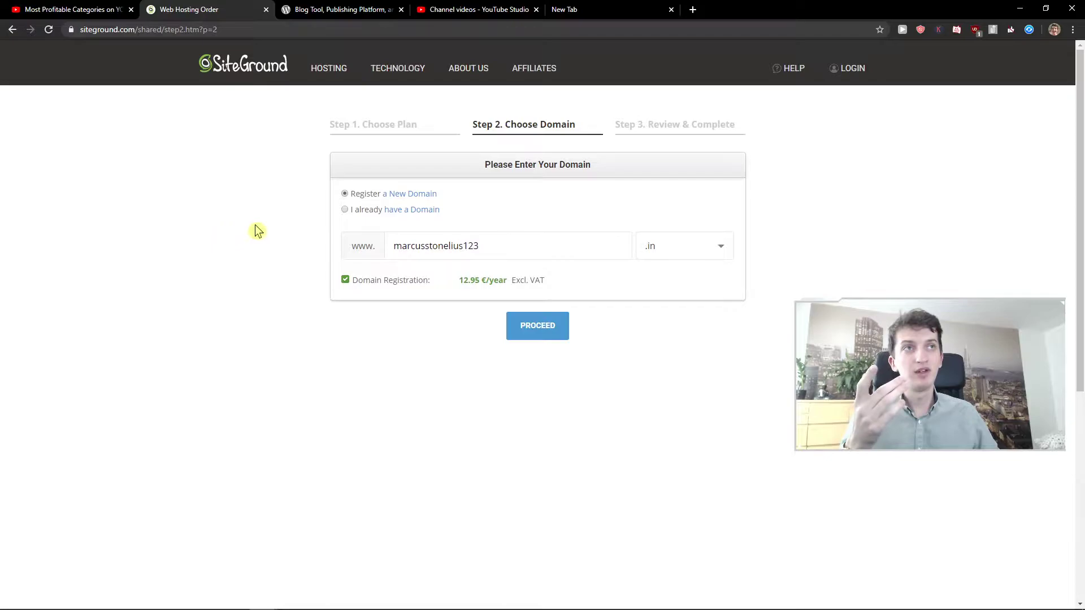
left_click(667, 249)
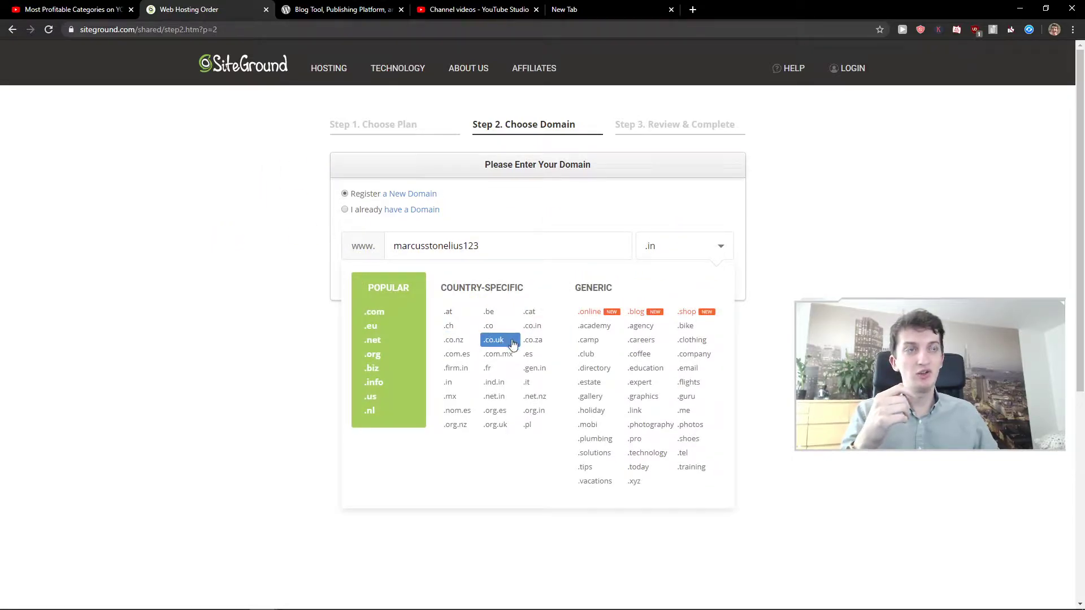
left_click(386, 314)
left_click(550, 338)
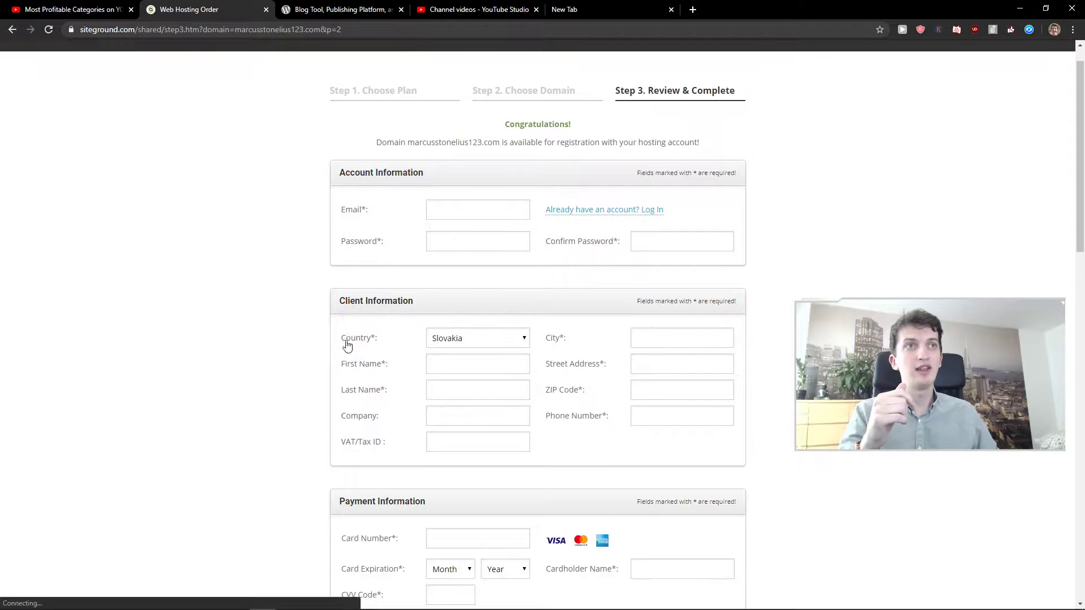
left_click(460, 190)
left_click(370, 262)
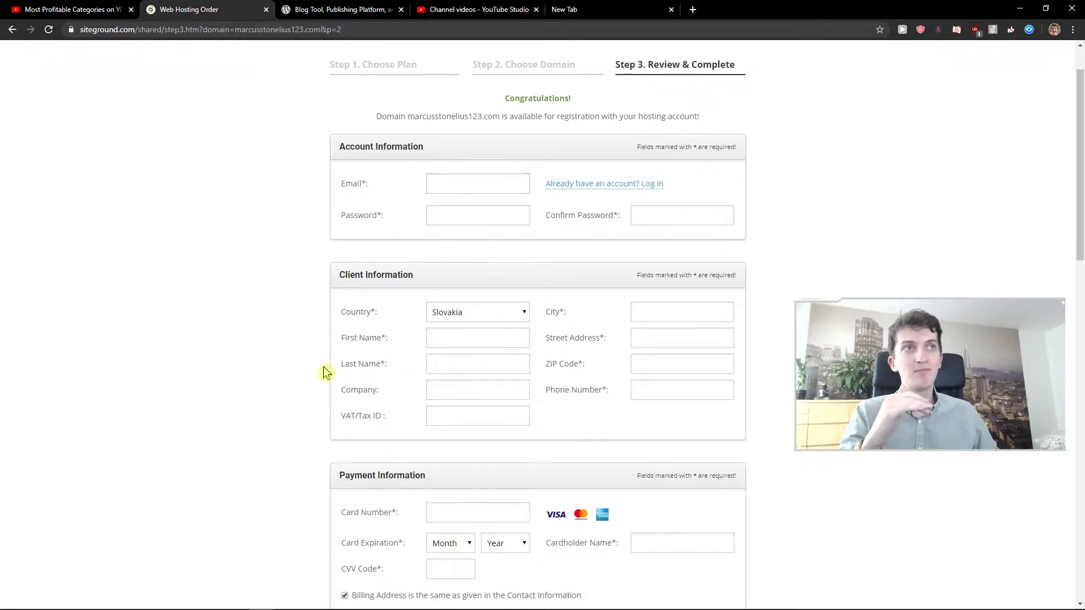
scroll(323, 370, "down", 2)
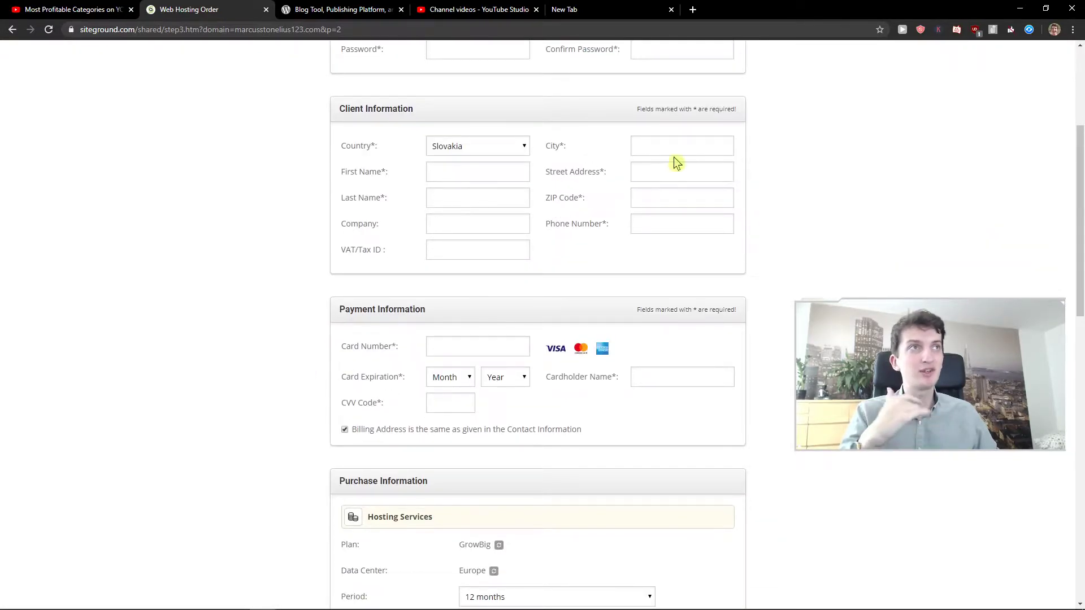
scroll(157, 358, "down", 2)
scroll(158, 361, "down", 1)
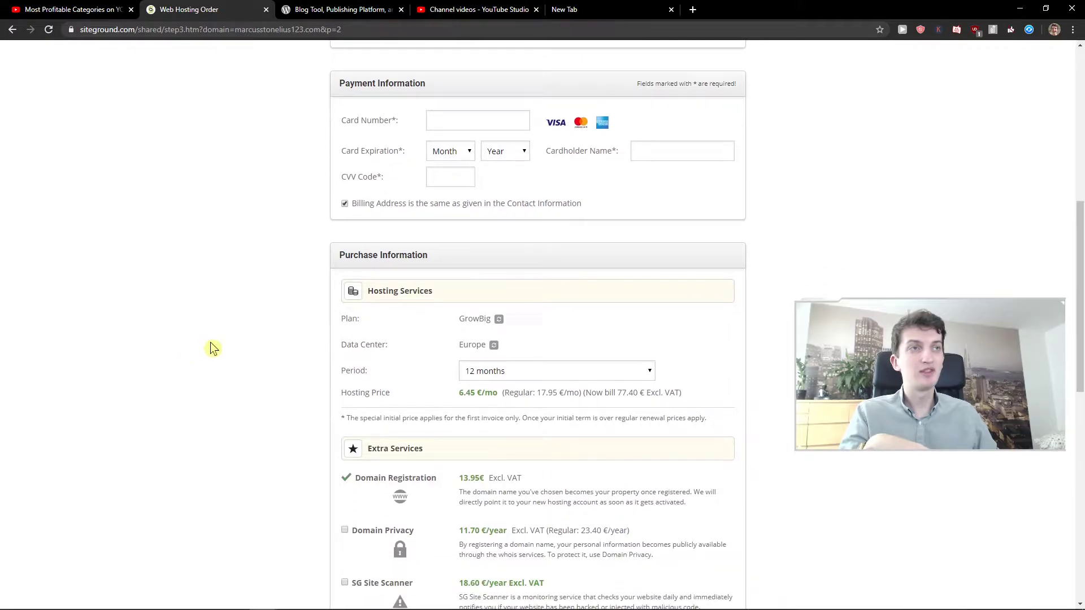
left_click(499, 320)
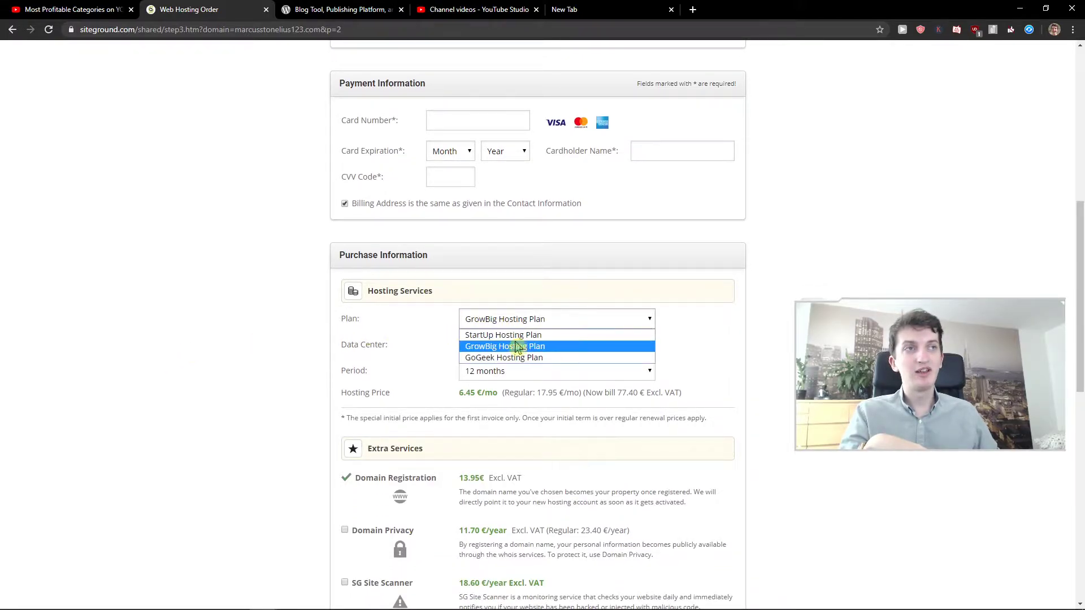
- Keep GrowBig with the United Kingdom, London data center and a 24-month period
left_click(475, 346)
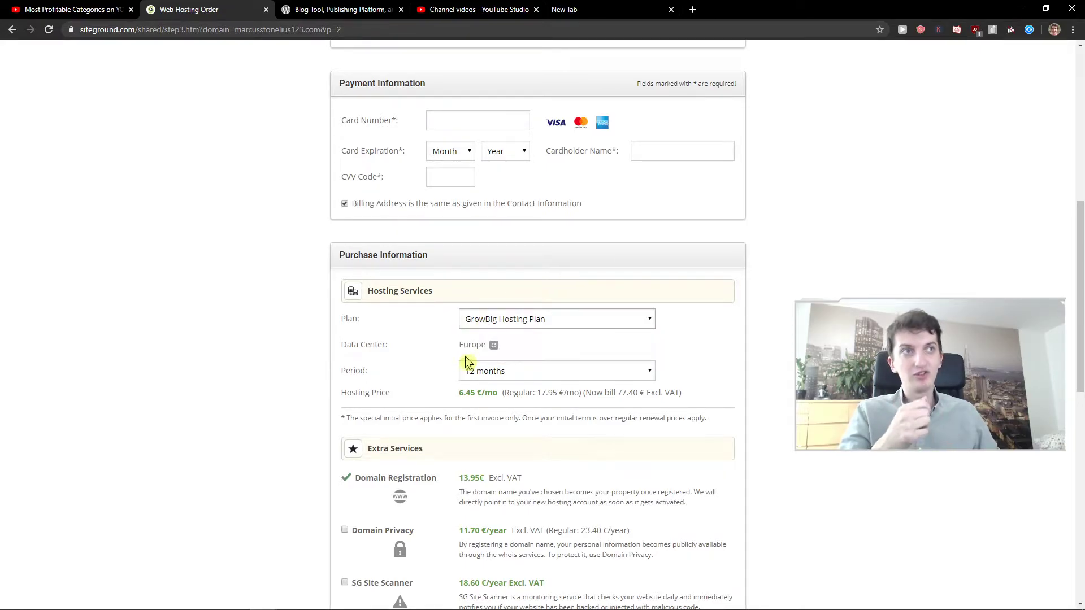
left_click(497, 348)
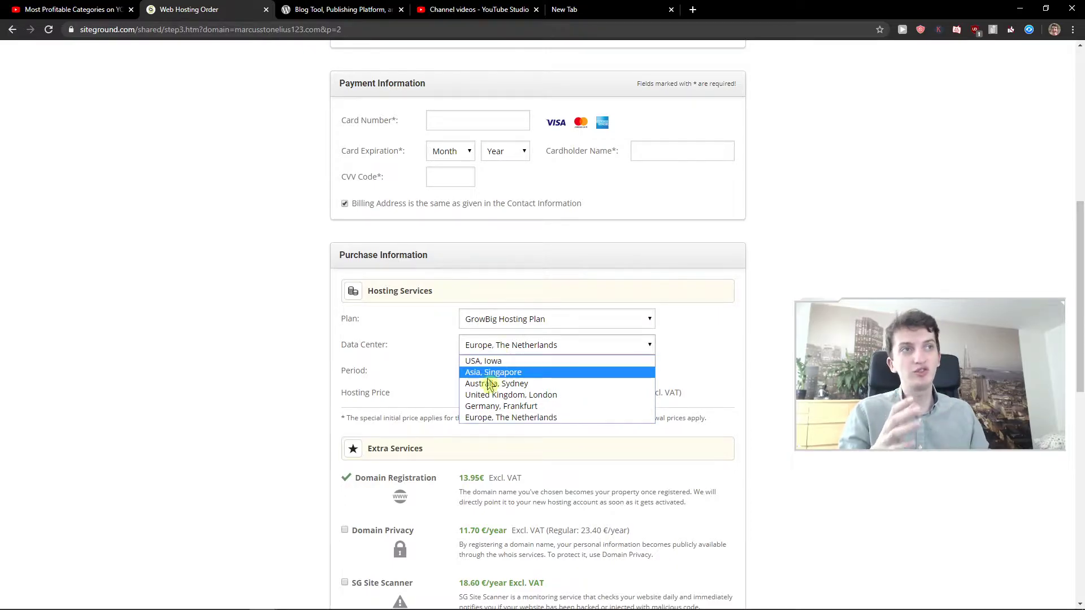
left_click(480, 397)
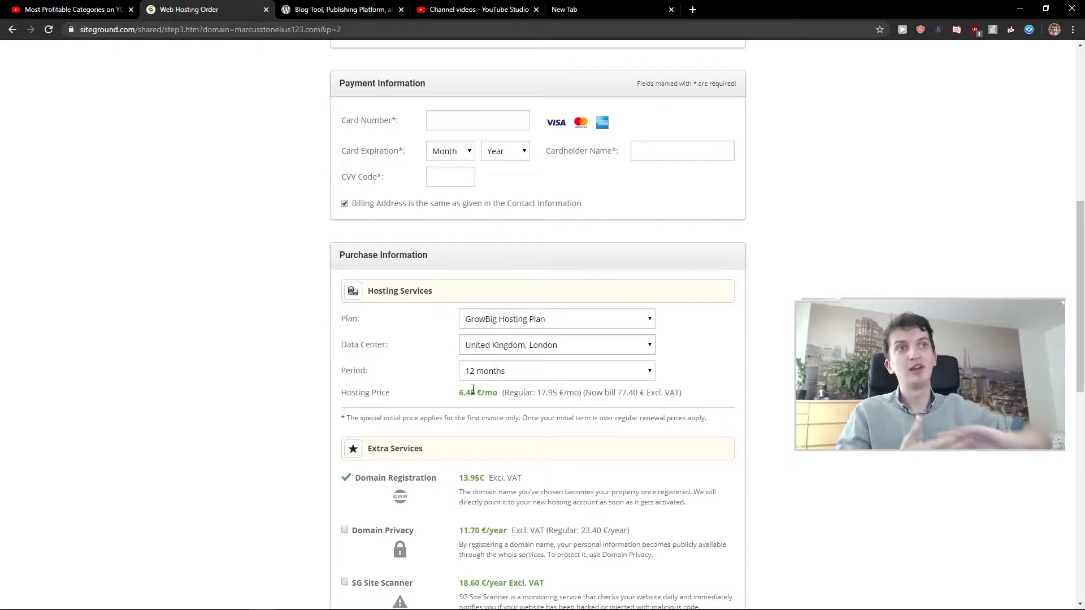
left_click(492, 375)
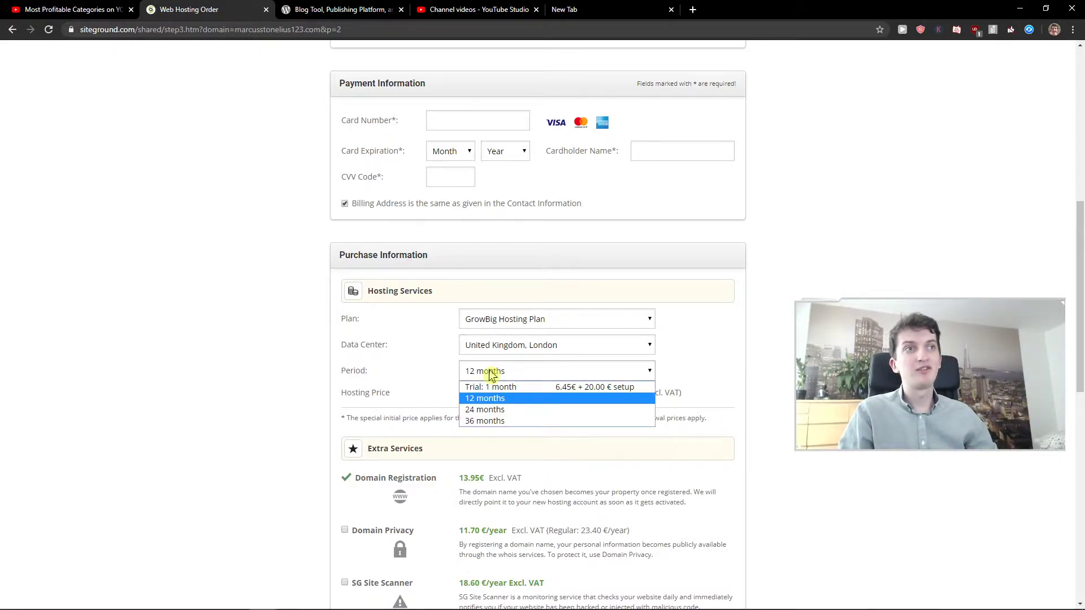
left_click(469, 411)
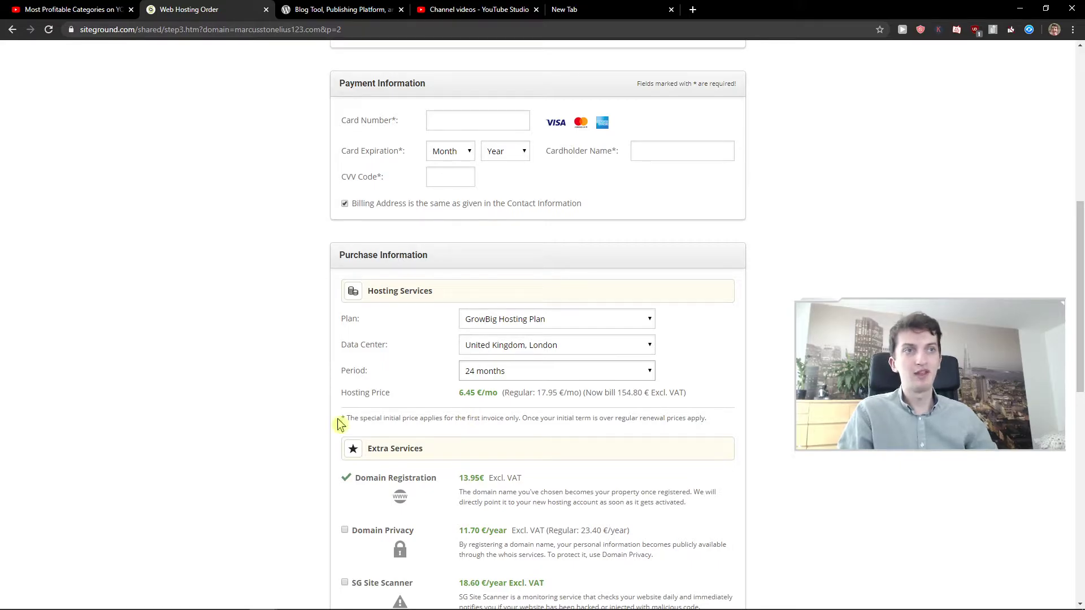
scroll(259, 432, "down", 1)
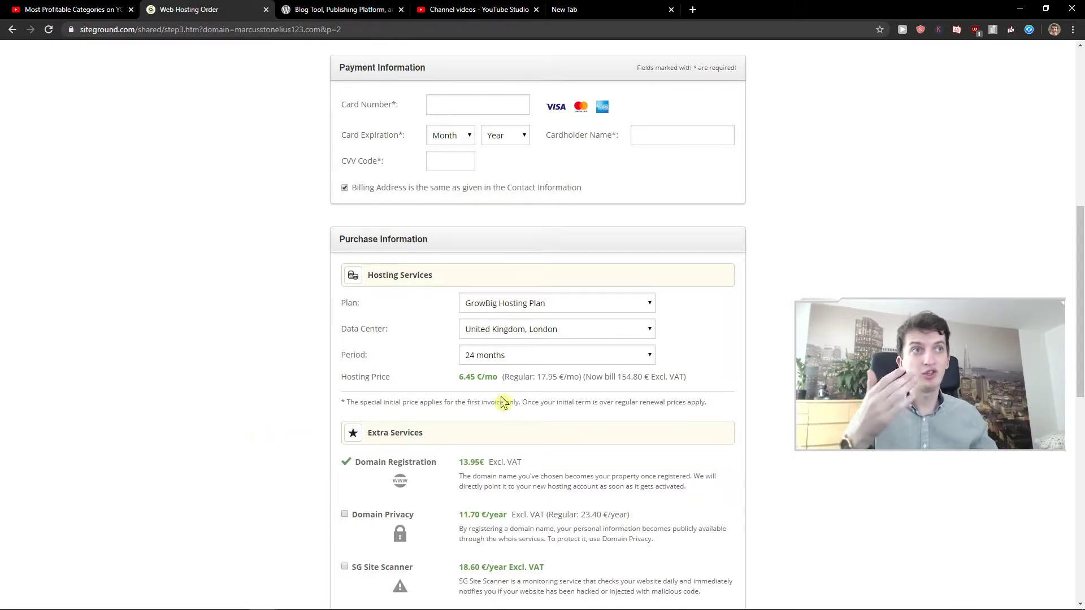
scroll(314, 400, "down", 2)
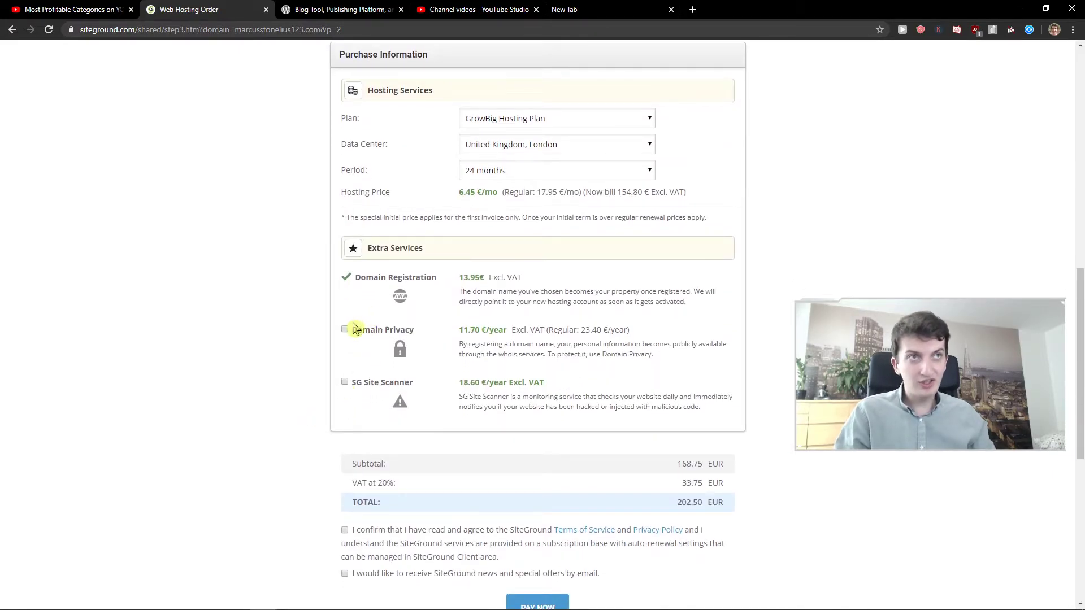
- Add Domain Privacy at 11.70 €/year, raising the total to 216.54 EUR
left_click(344, 330)
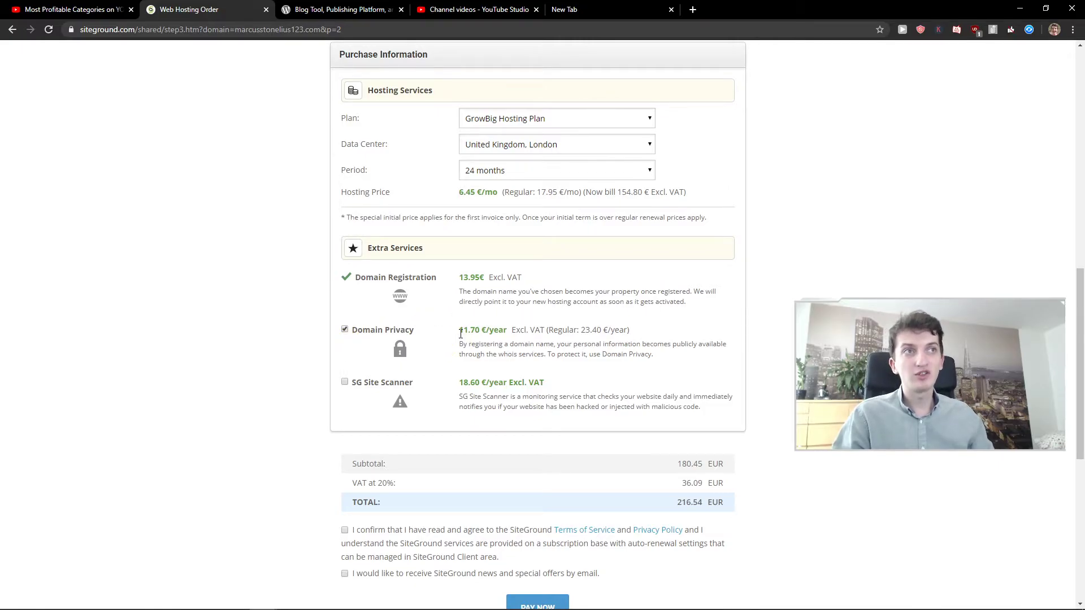
left_click_drag(460, 334, 569, 331)
left_click(568, 332)
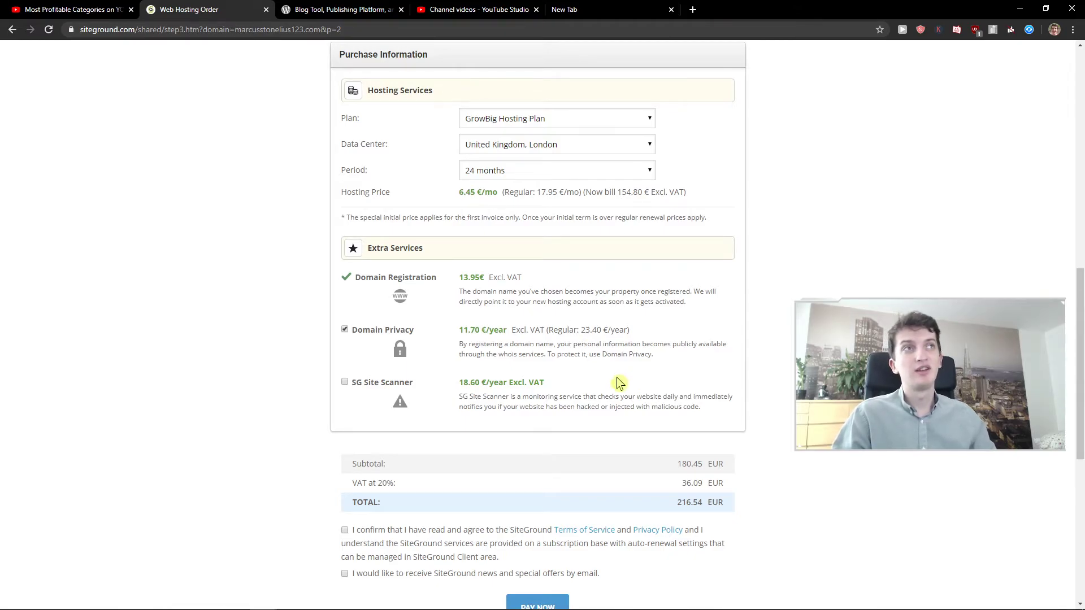
scroll(633, 280, "up", 3)
scroll(632, 281, "up", 2)
scroll(869, 509, "down", 3)
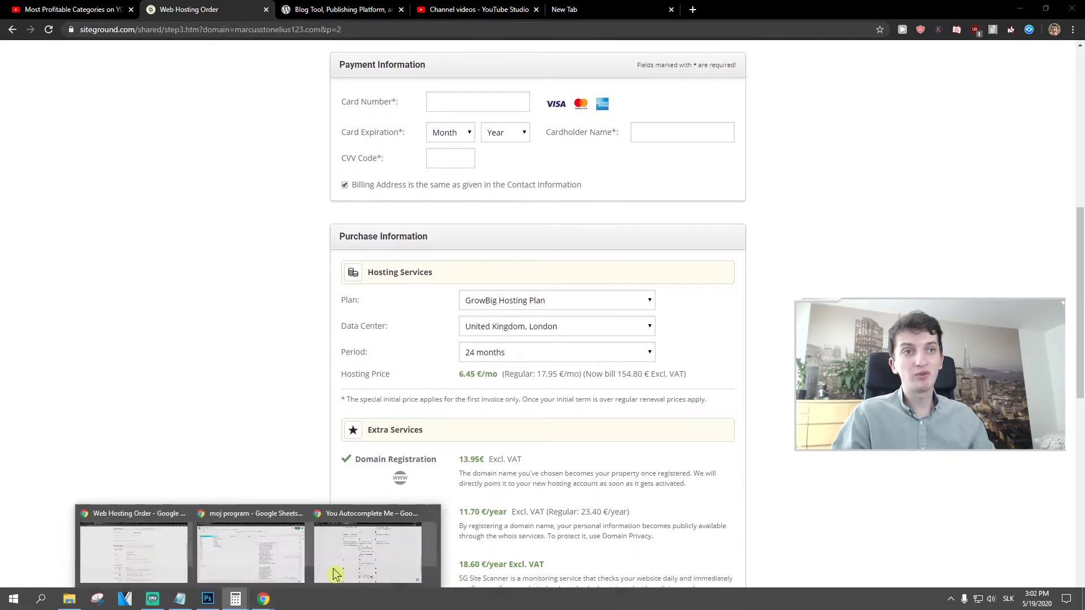
- Bring the incognito window forward and show the marcusstone.net account dashboard
left_click(365, 559)
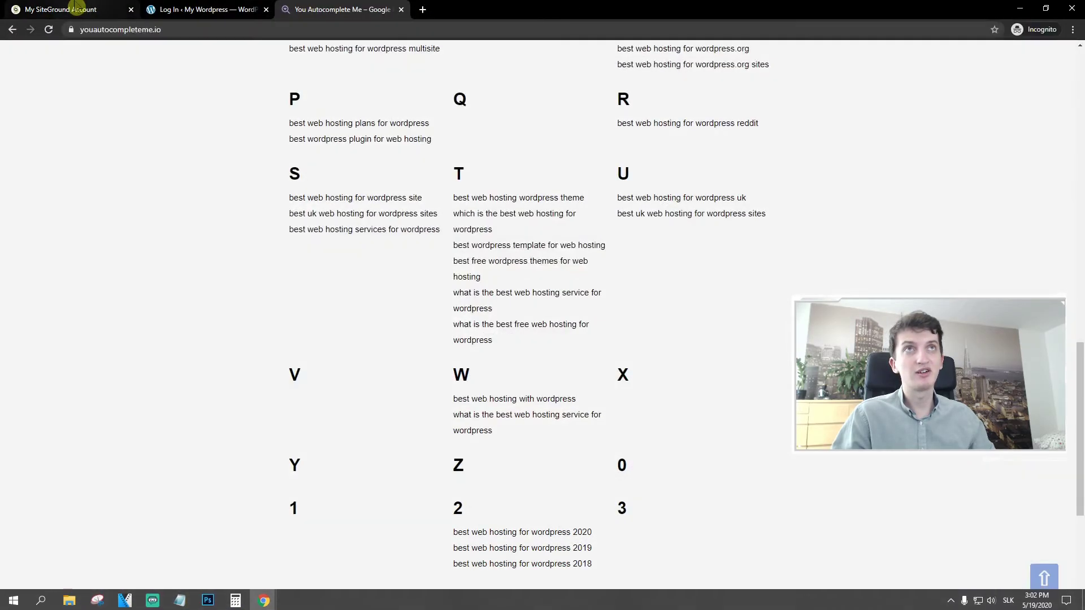
left_click(59, 10)
scroll(145, 247, "down", 2)
scroll(317, 296, "up", 2)
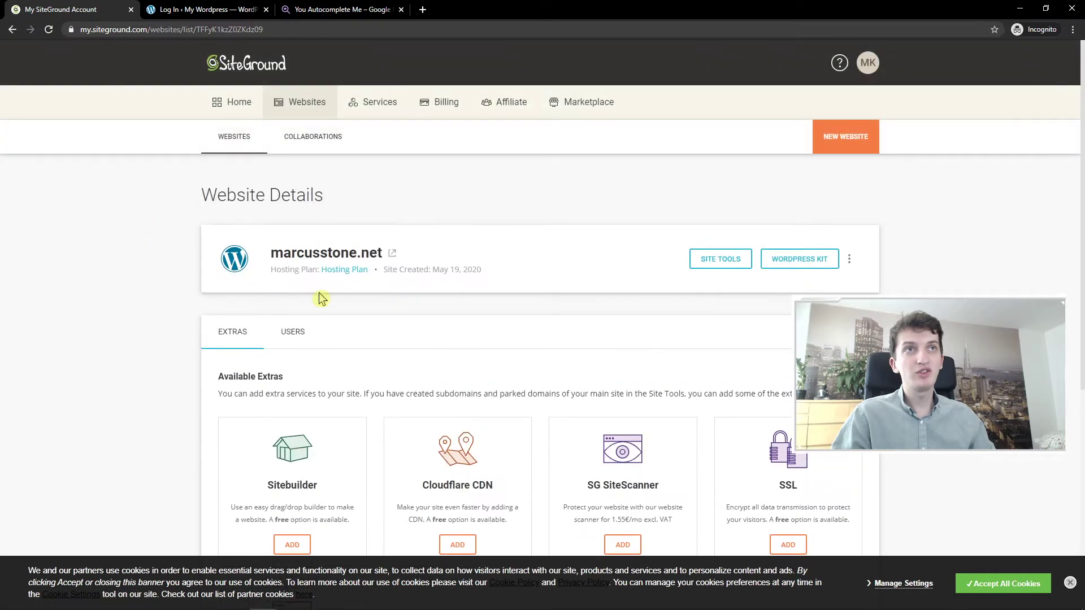
scroll(150, 327, "down", 1)
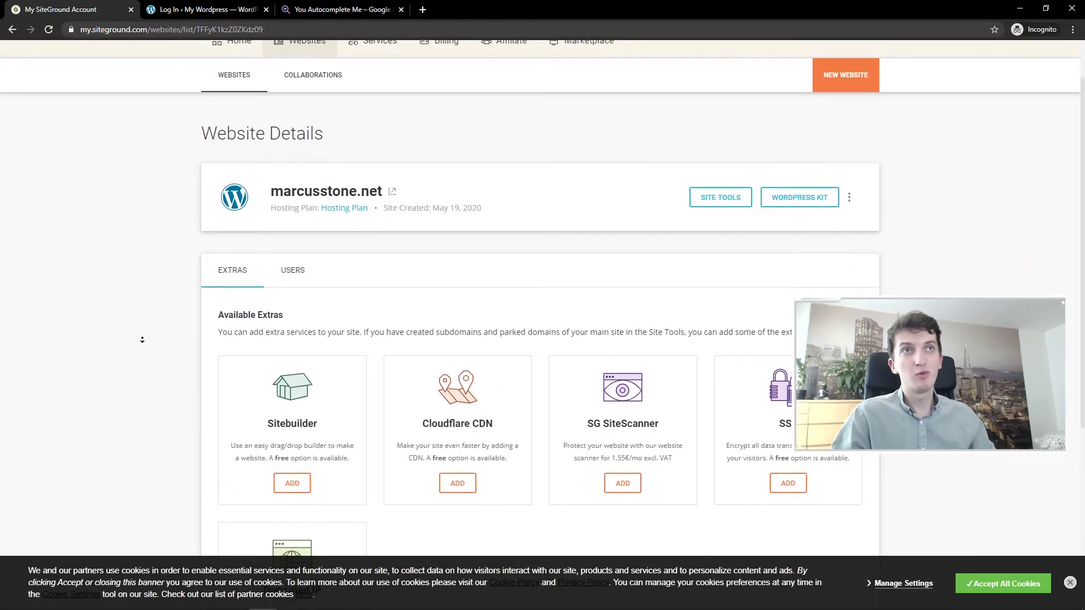
scroll(130, 354, "down", 2)
scroll(131, 353, "down", 2)
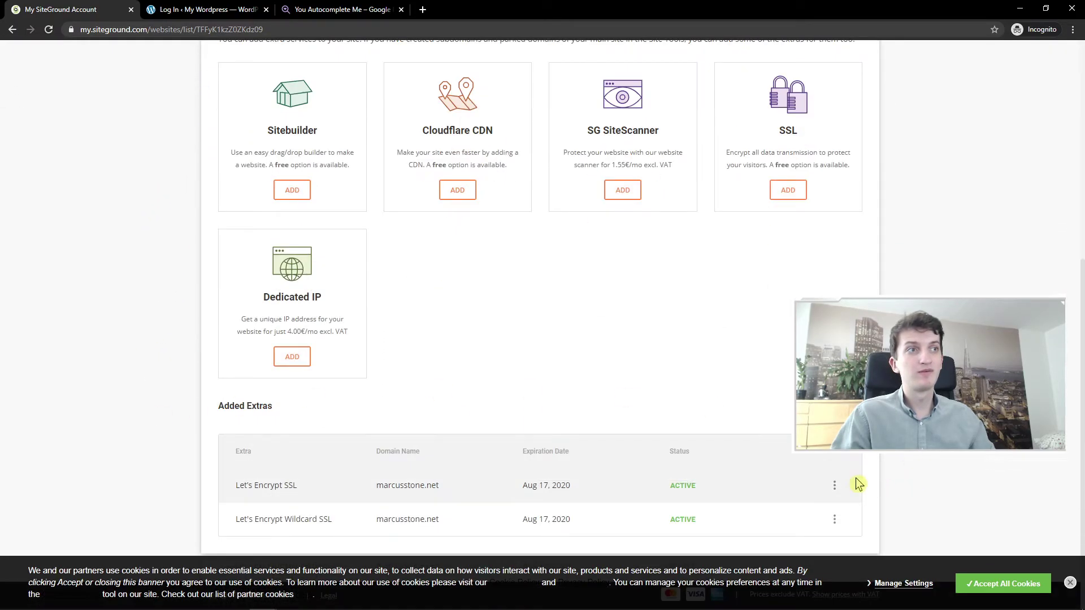
scroll(832, 498, "up", 5)
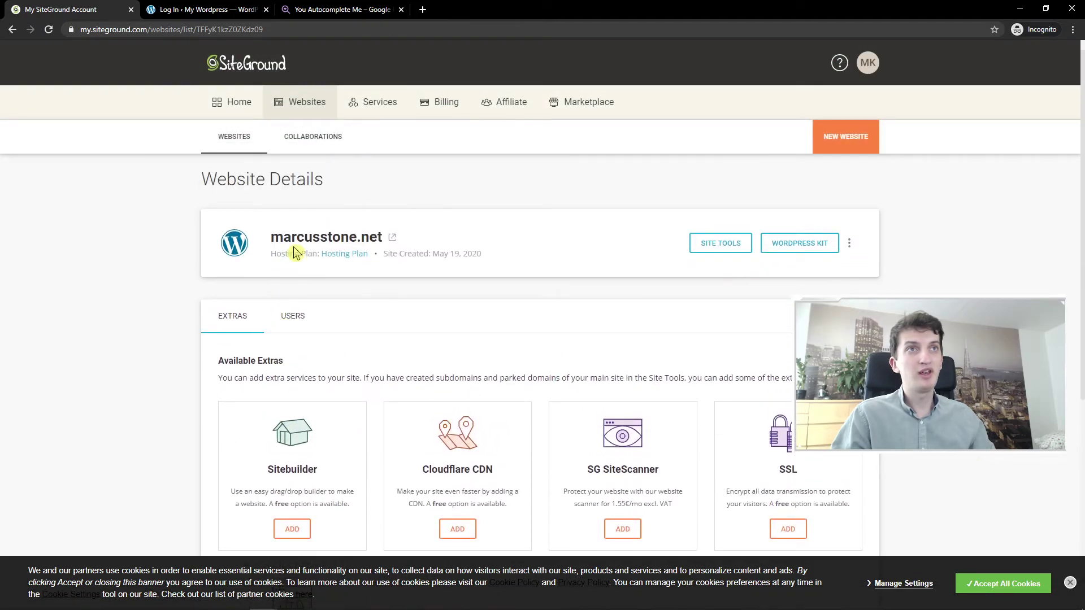
- Open marcusstone.net's WordPress Admin login in a new tab, then return to SiteGround
left_click(808, 251)
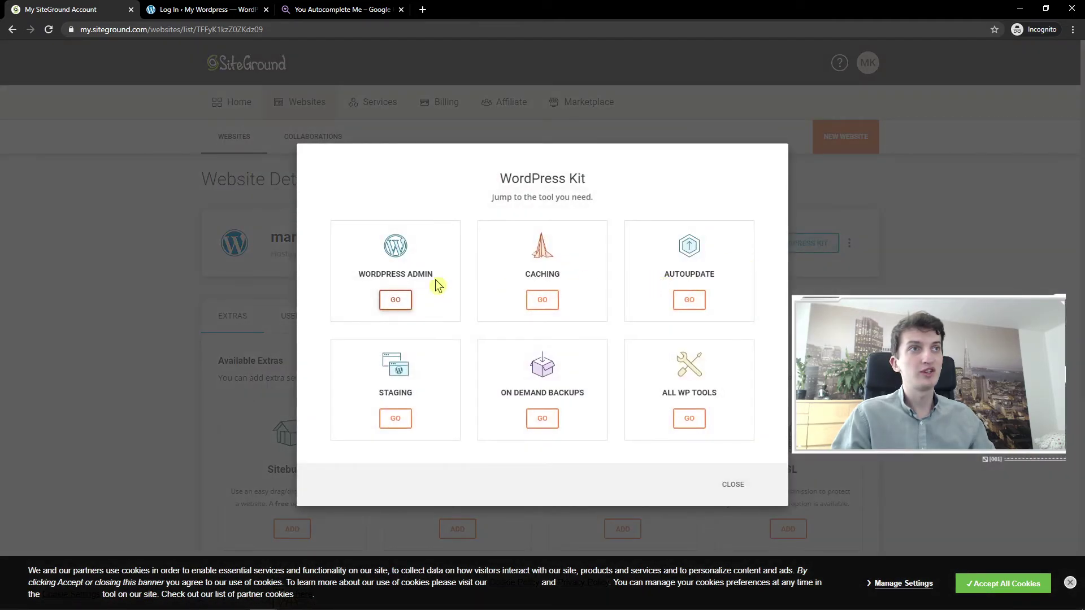
left_click(395, 300)
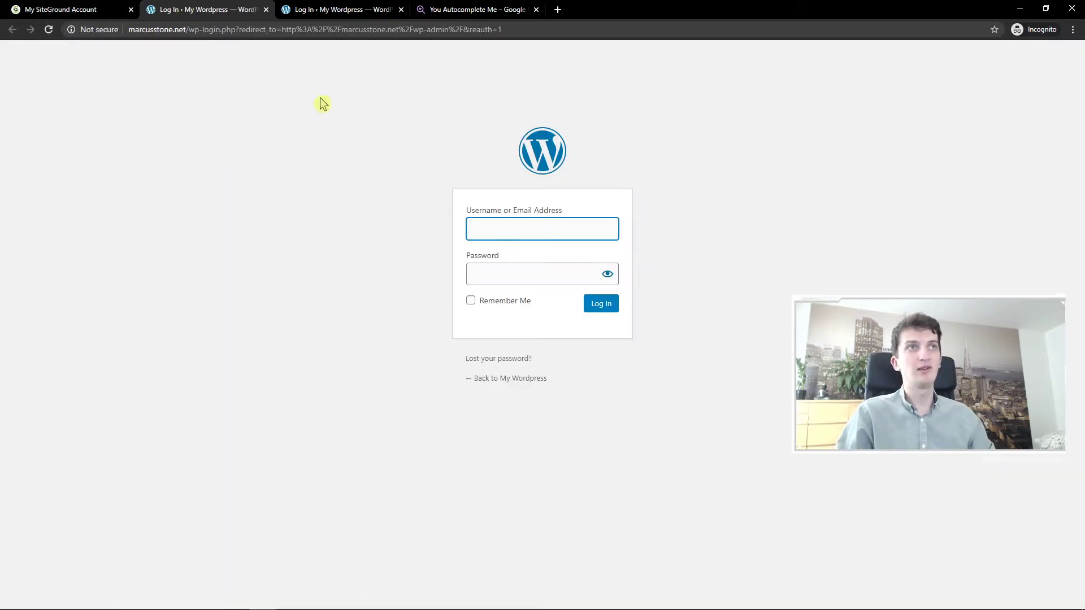
left_click(102, 10)
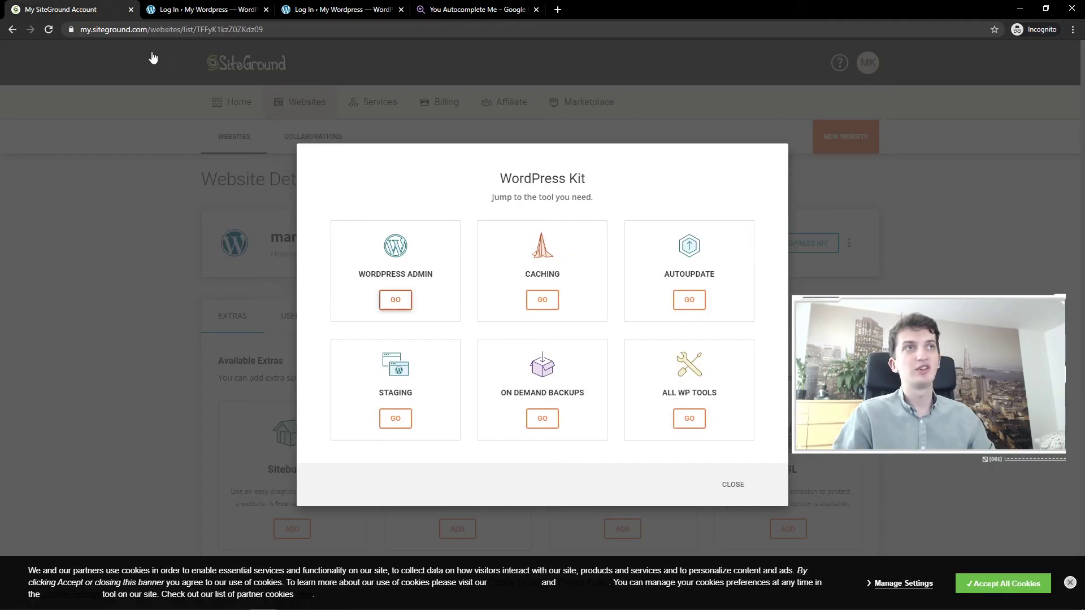
- Close the WordPress Kit panel and check the website's more-options menu
left_click(883, 246)
left_click(826, 246)
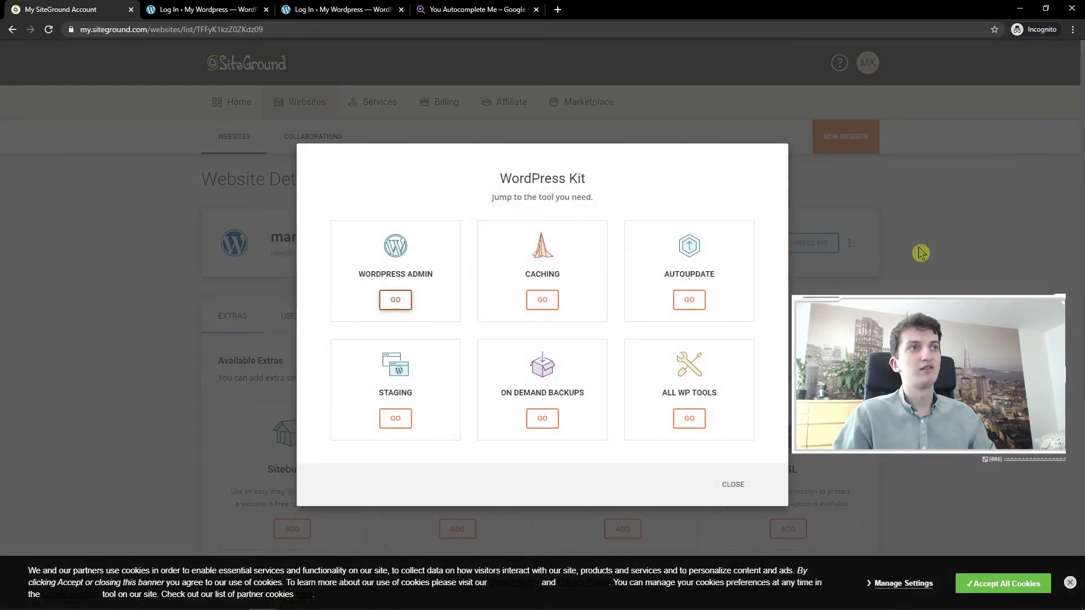
left_click(921, 252)
left_click(849, 244)
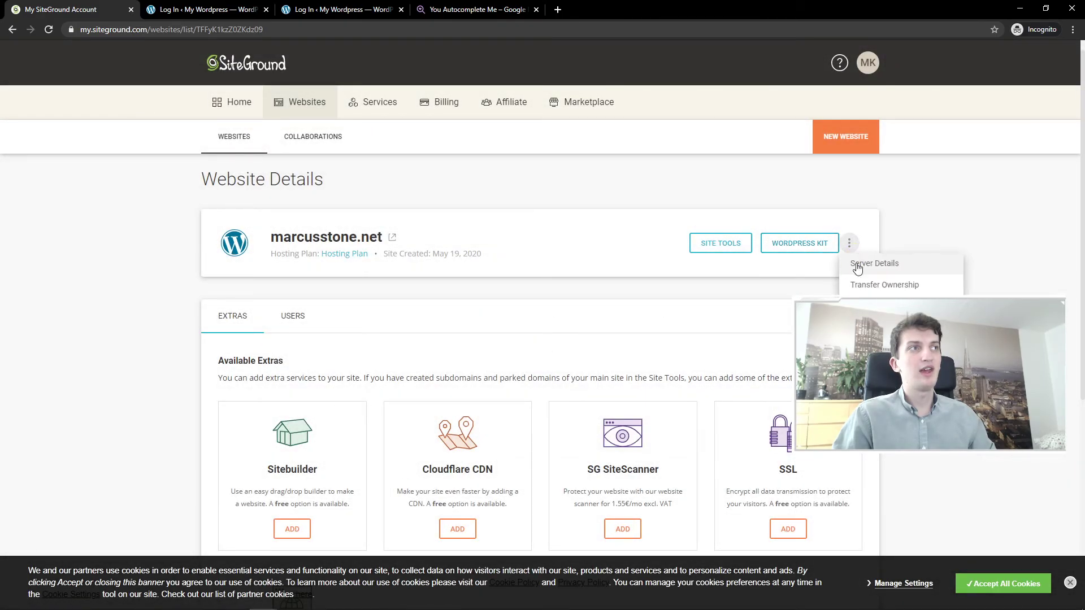
key("Escape")
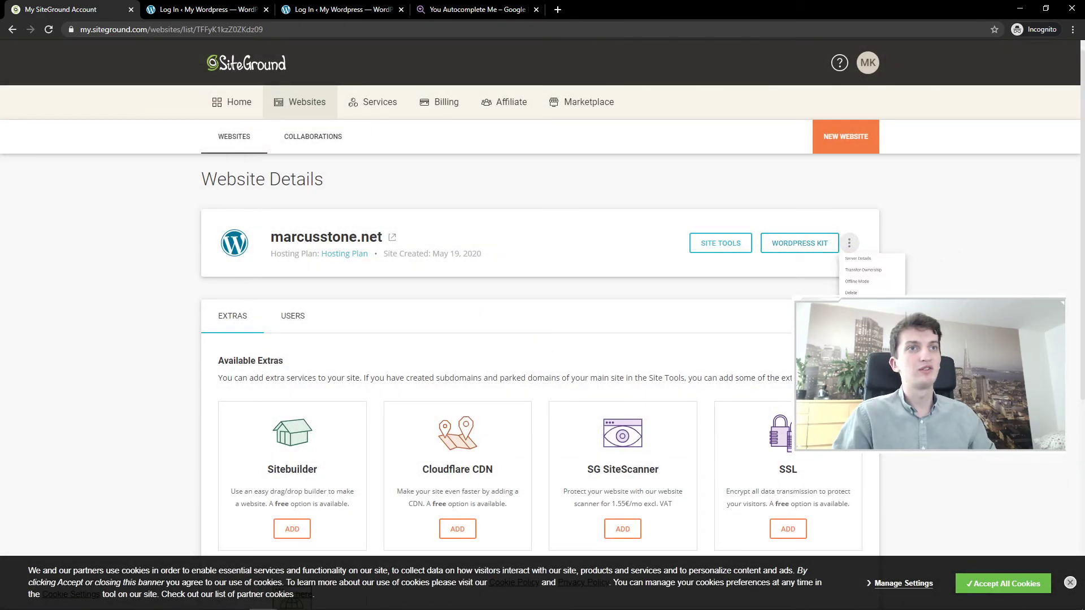
- Go to the Websites list from Home and dismiss the cookie notice
left_click(241, 115)
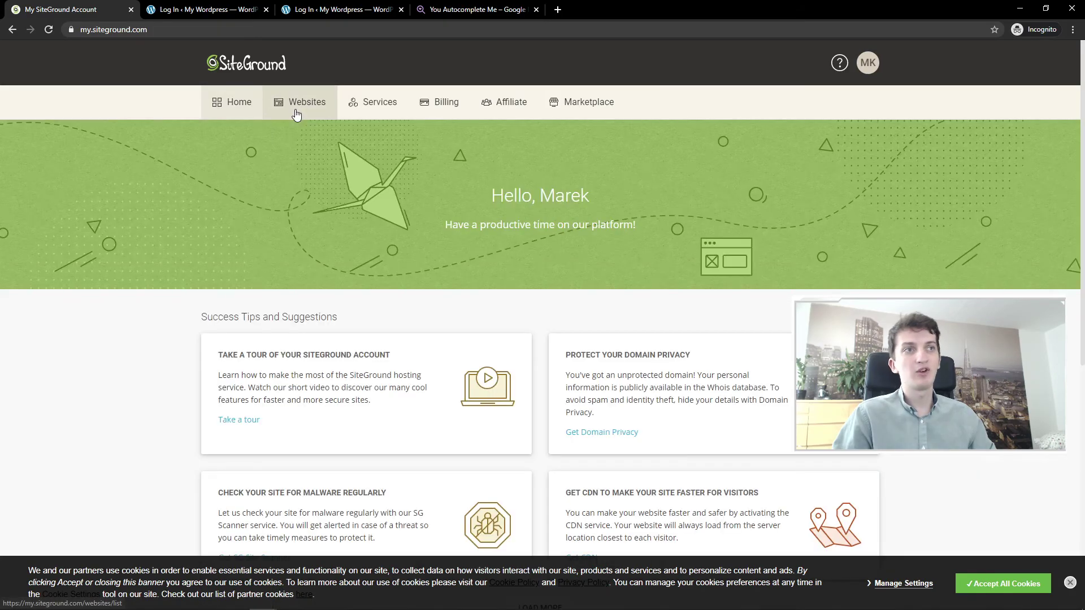
left_click(294, 110)
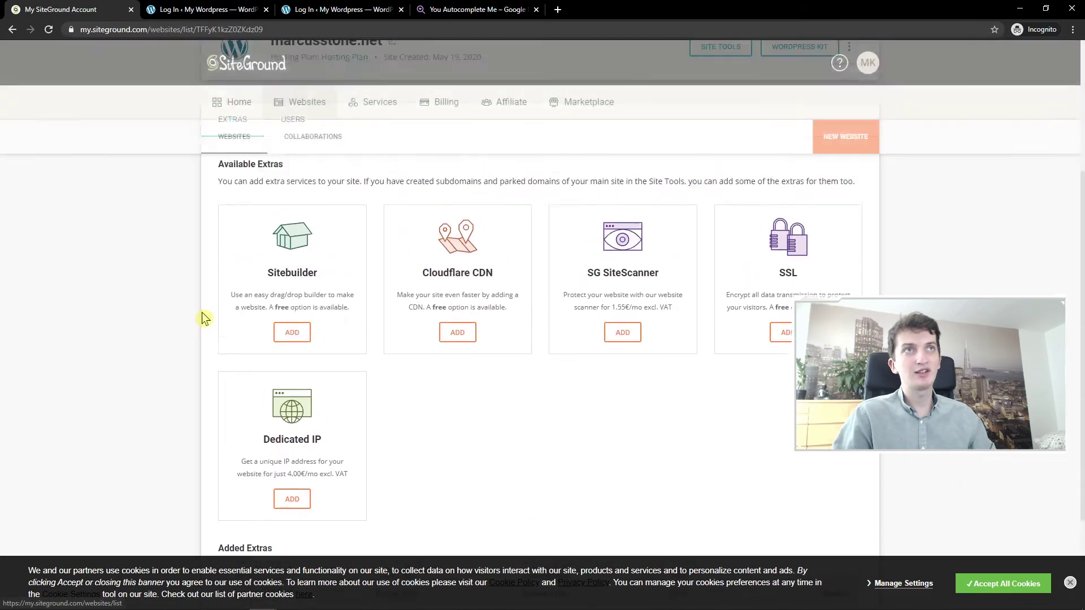
scroll(204, 314, "down", 3)
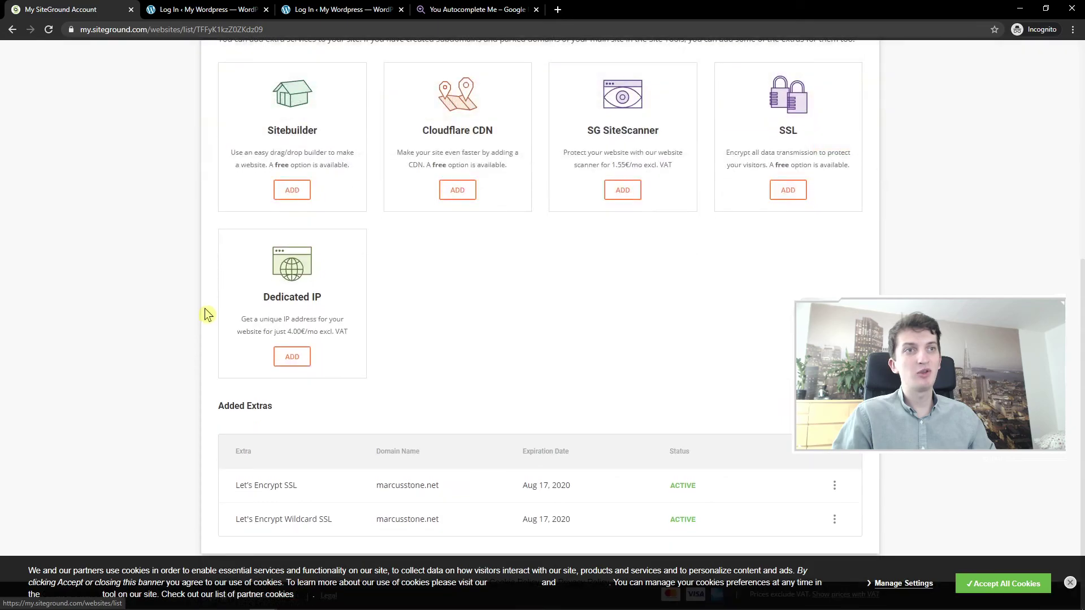
left_click(1070, 584)
scroll(254, 339, "up", 5)
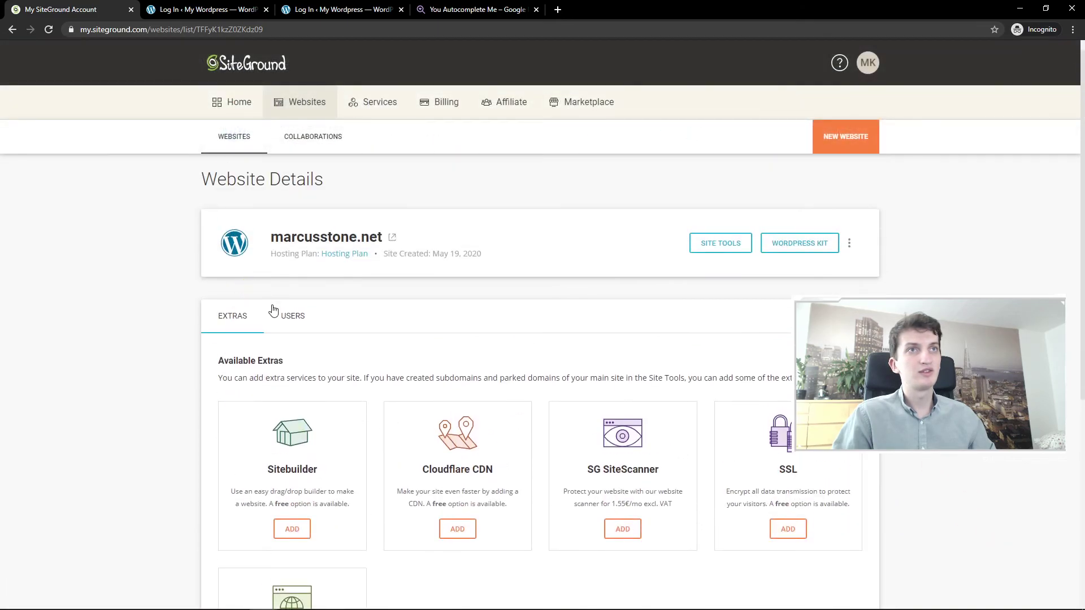
- View marcusstone.net's GrowBig hosting plan details, then return to Website Details
left_click(279, 315)
left_click(335, 255)
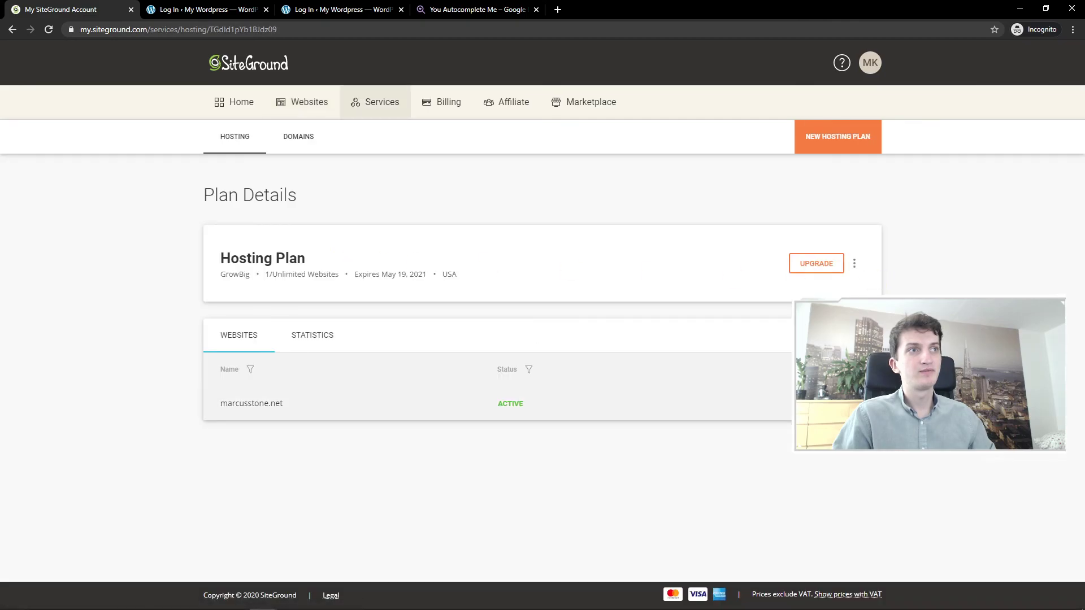
left_click(840, 403)
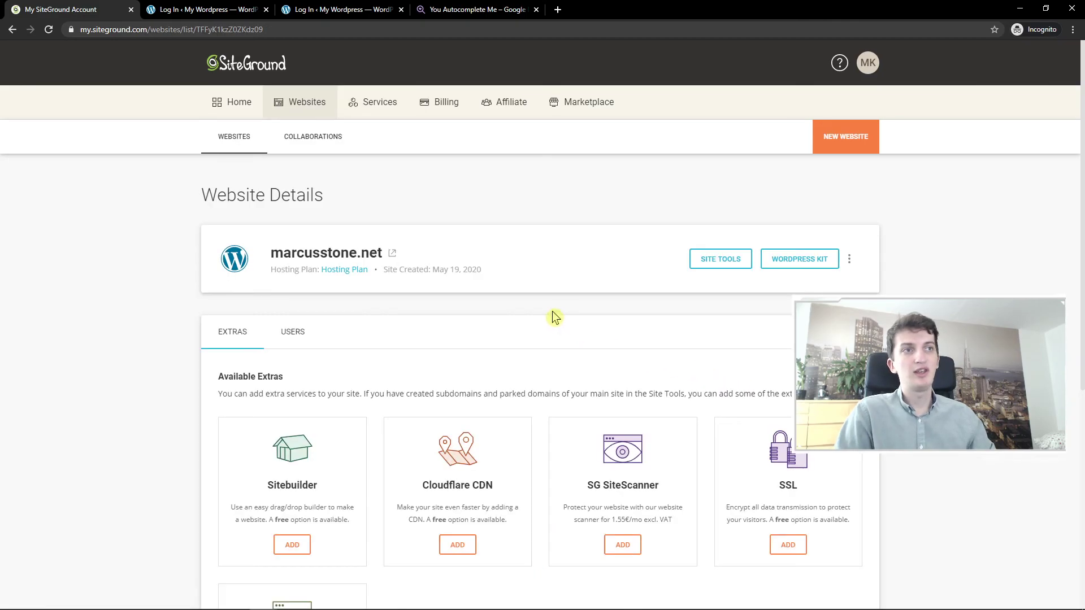